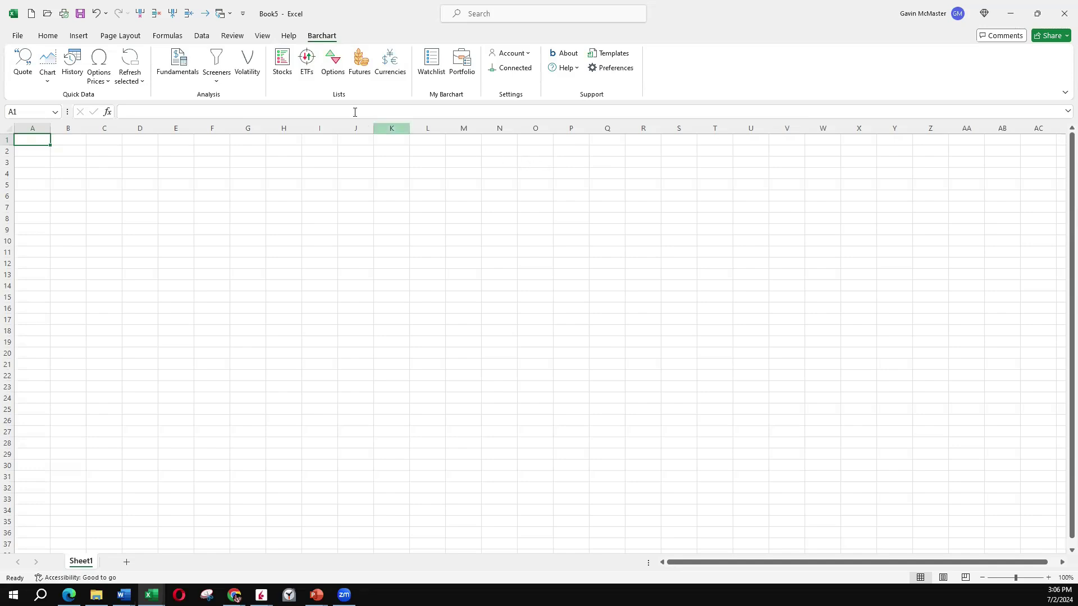
Insert a Barchart SPY (AMEX) 30-day implied volatility chart with option volume into Sheet1.
left_click(249, 67)
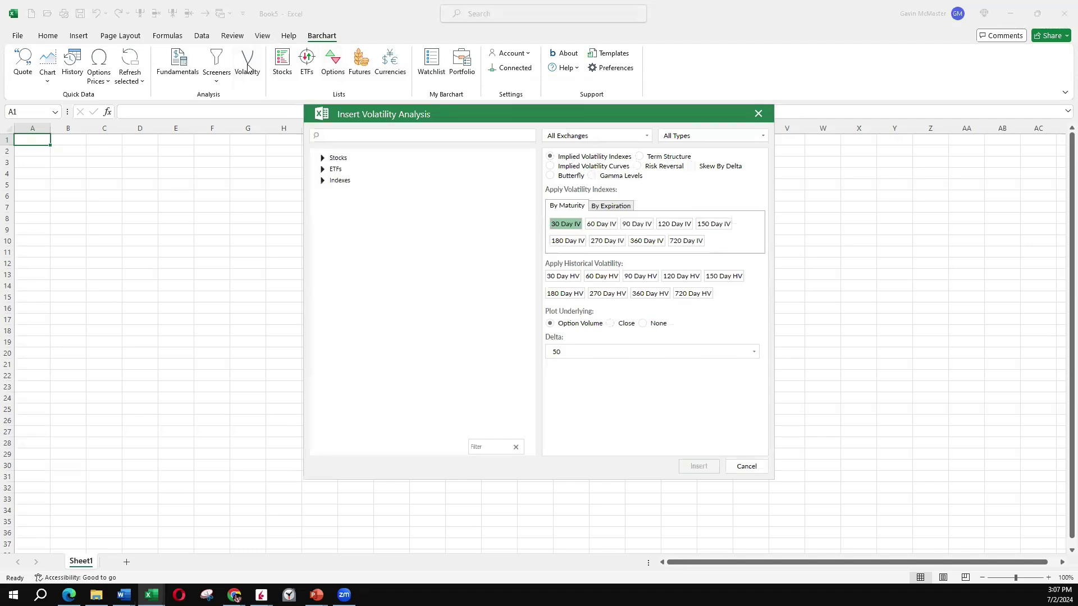
type("spy")
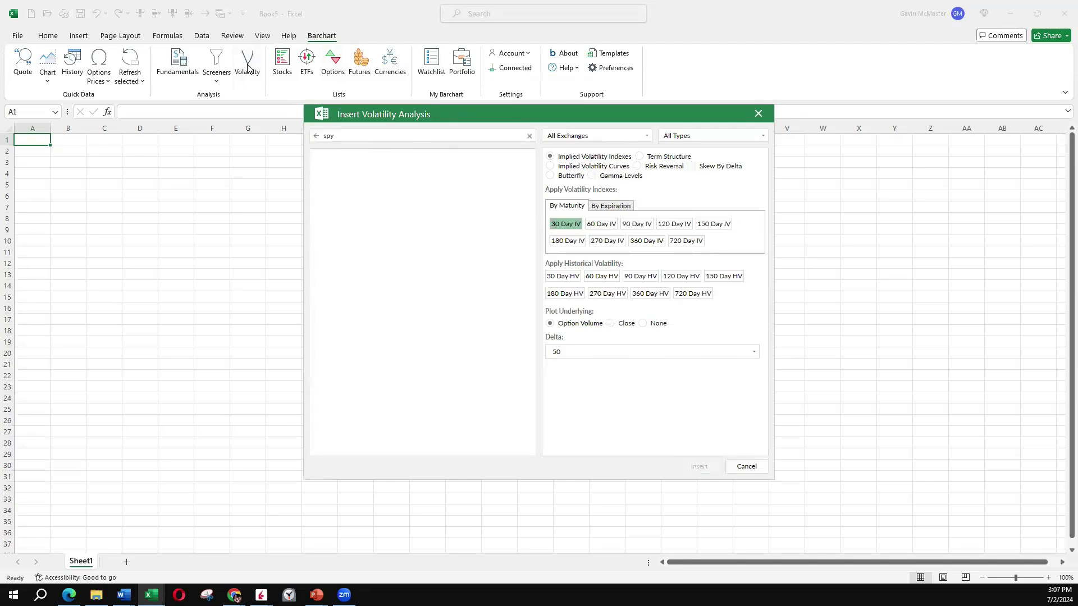
left_click(377, 189)
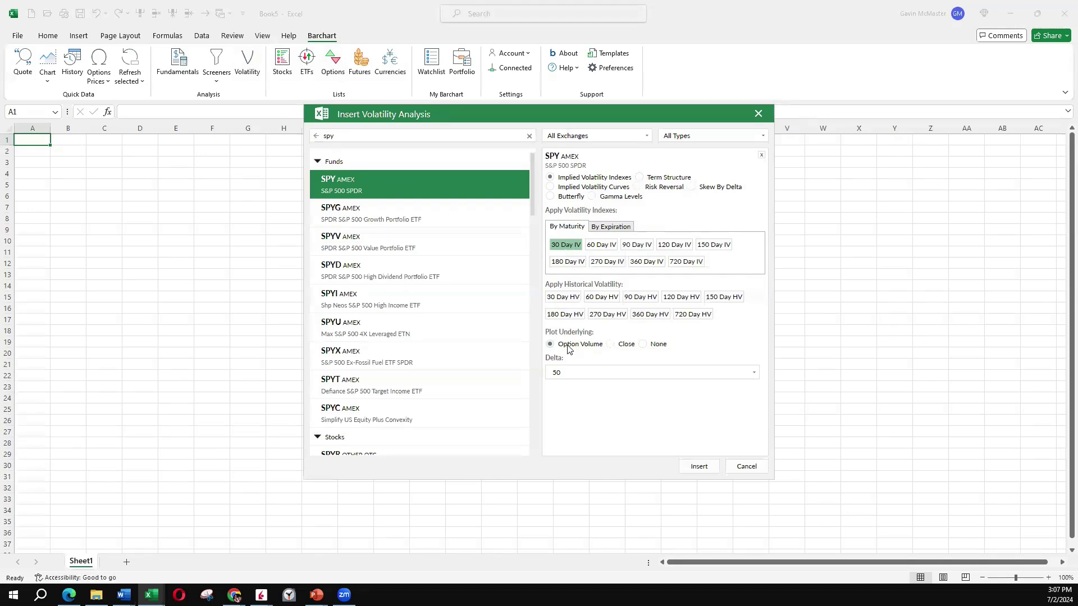
left_click(696, 467)
Enlarge the S&P 500 SPDR implied volatility chart to cover most of Sheet1.
left_click_drag(411, 350, 638, 517)
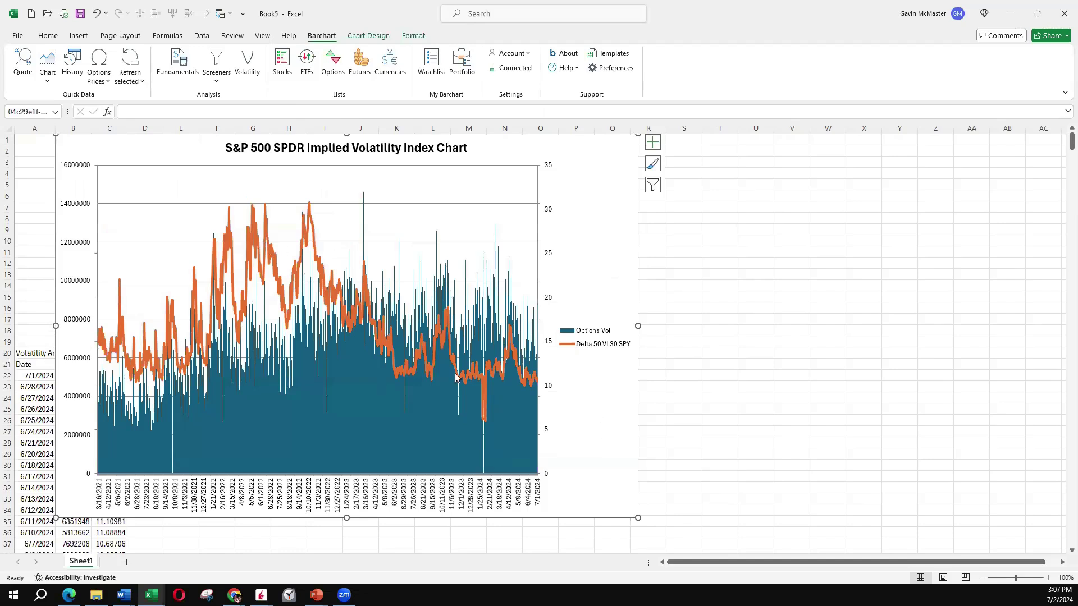
mouse_move(539, 385)
On a new Sheet2, insert and enlarge a SPY 30-day IV chart with underlying set to None.
left_click(126, 562)
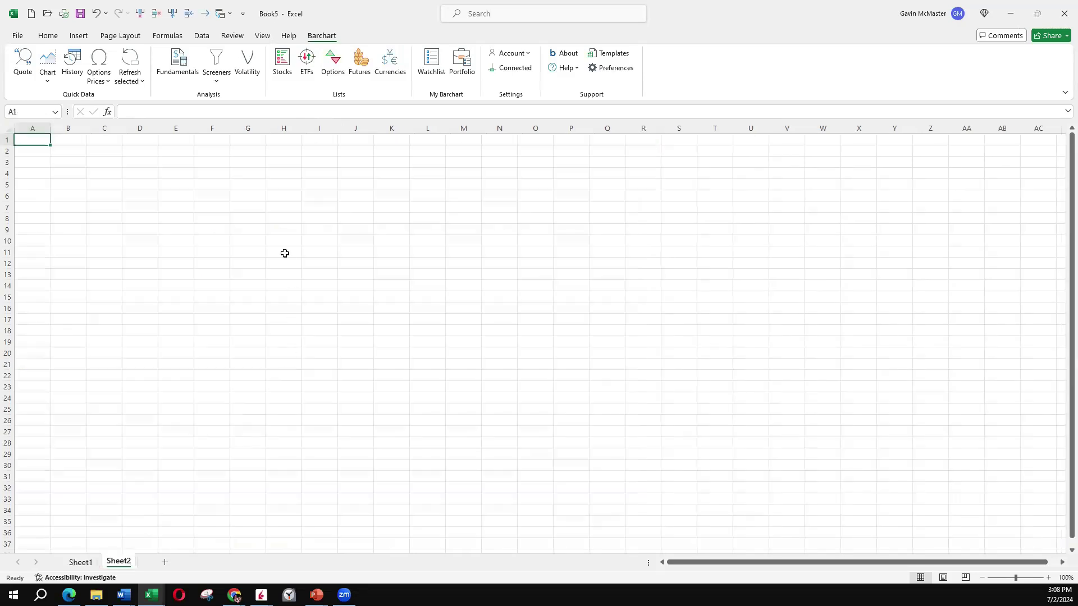
left_click(250, 71)
type("s")
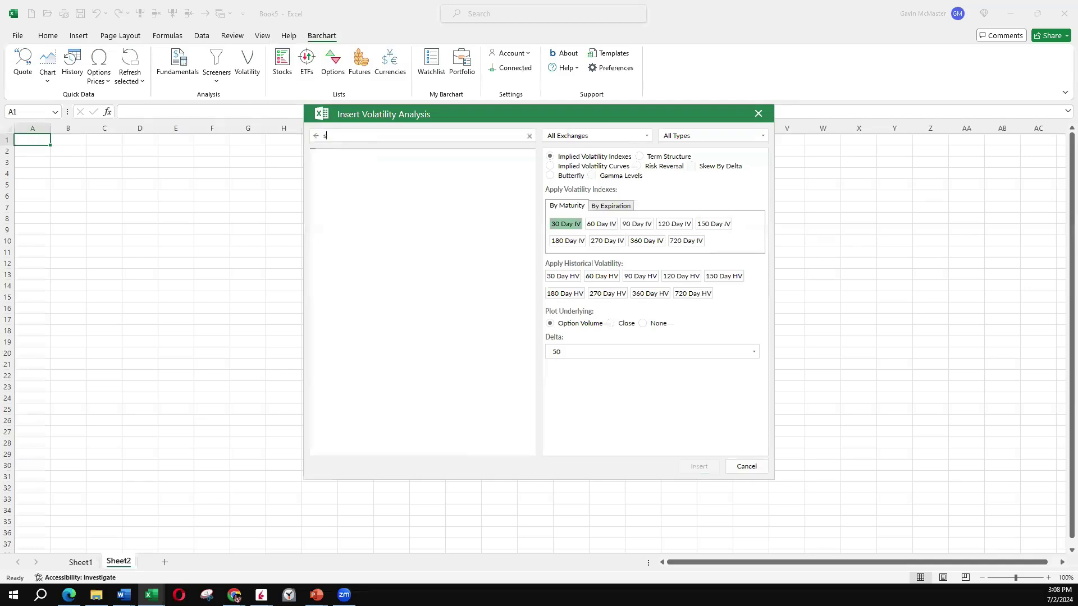
type("py")
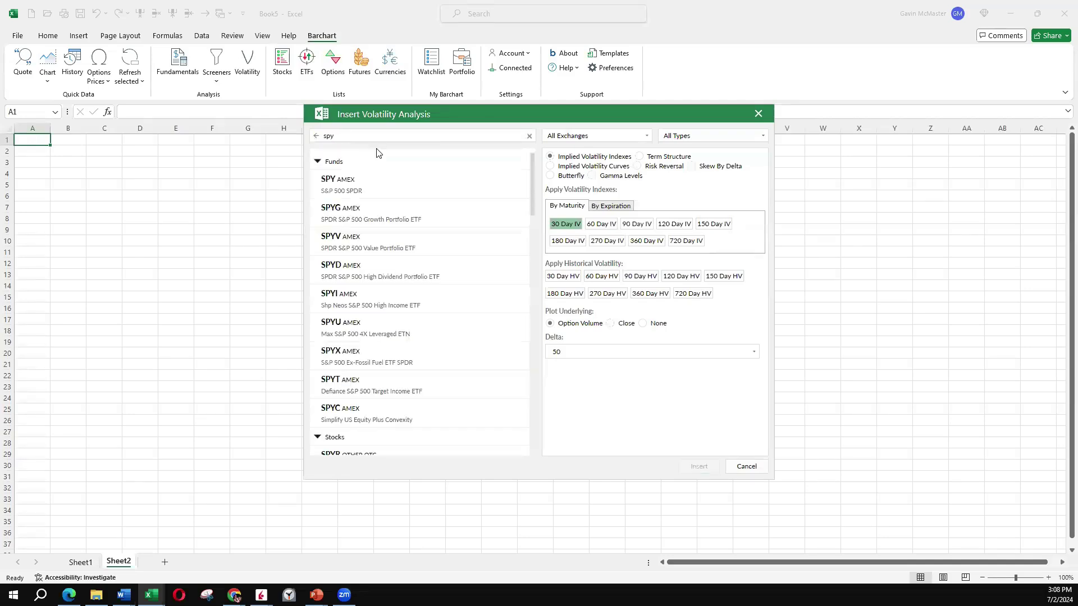
left_click(378, 185)
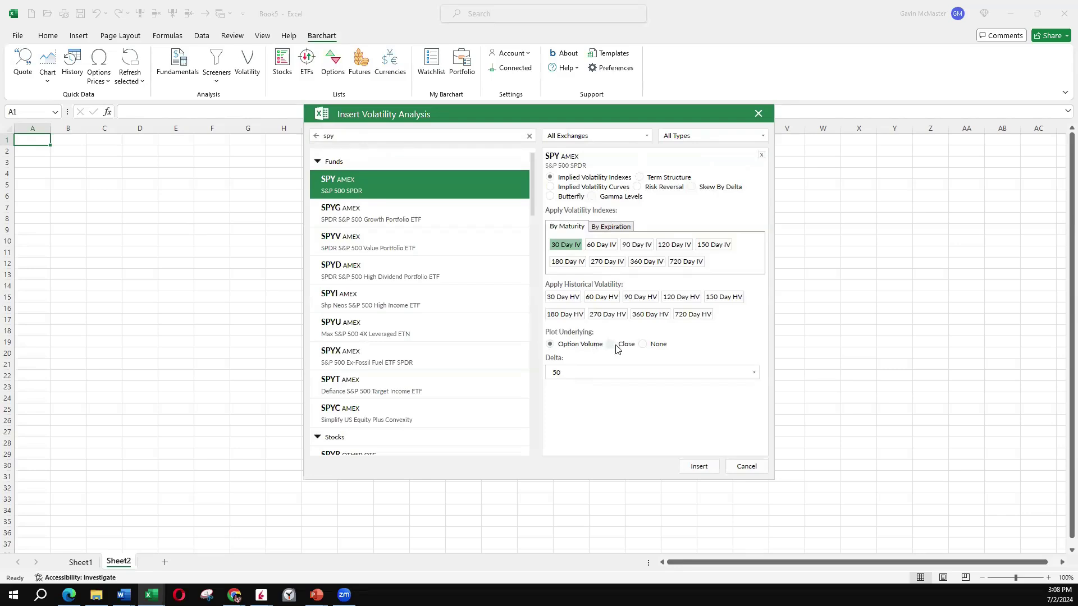
left_click(644, 344)
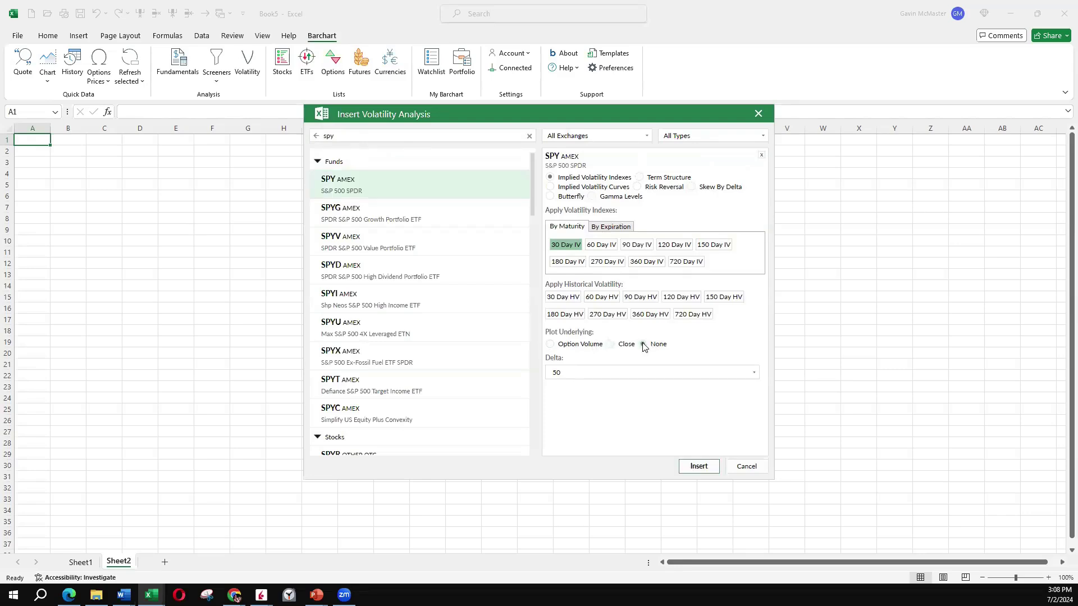
left_click(698, 466)
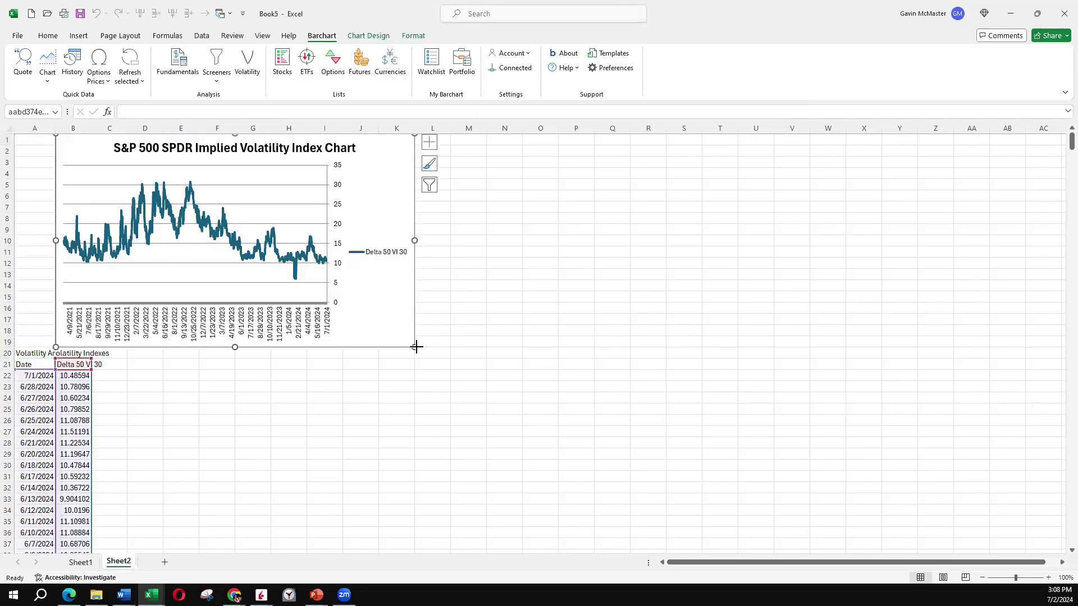
left_click_drag(416, 347, 665, 529)
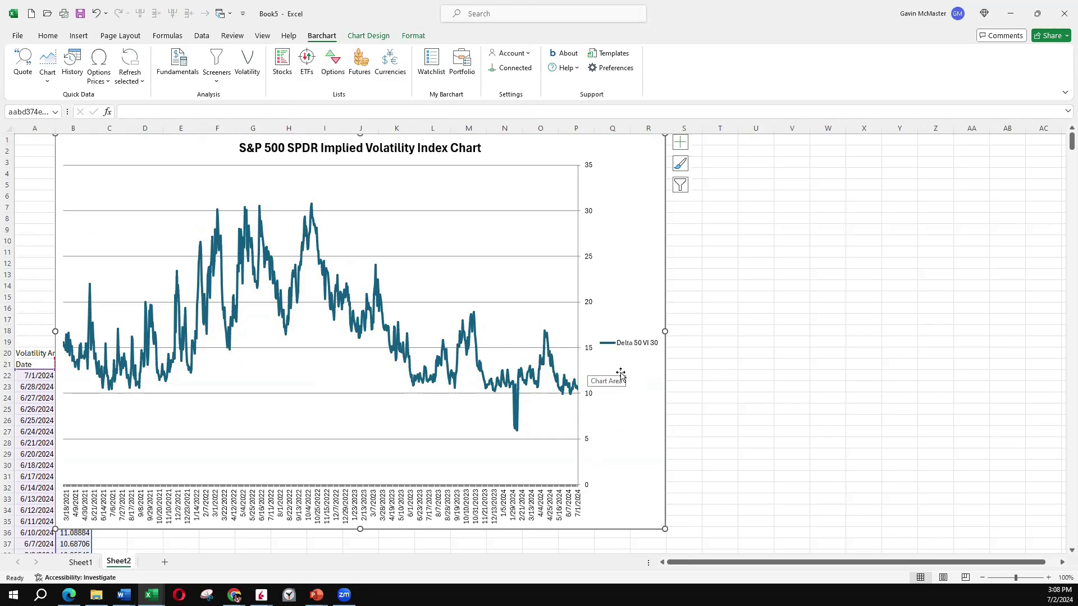
key("shift+F11")
Insert an enlarged SPY delta 15 30-day IV chart, no underlying plotted, on Sheet3.
left_click(256, 70)
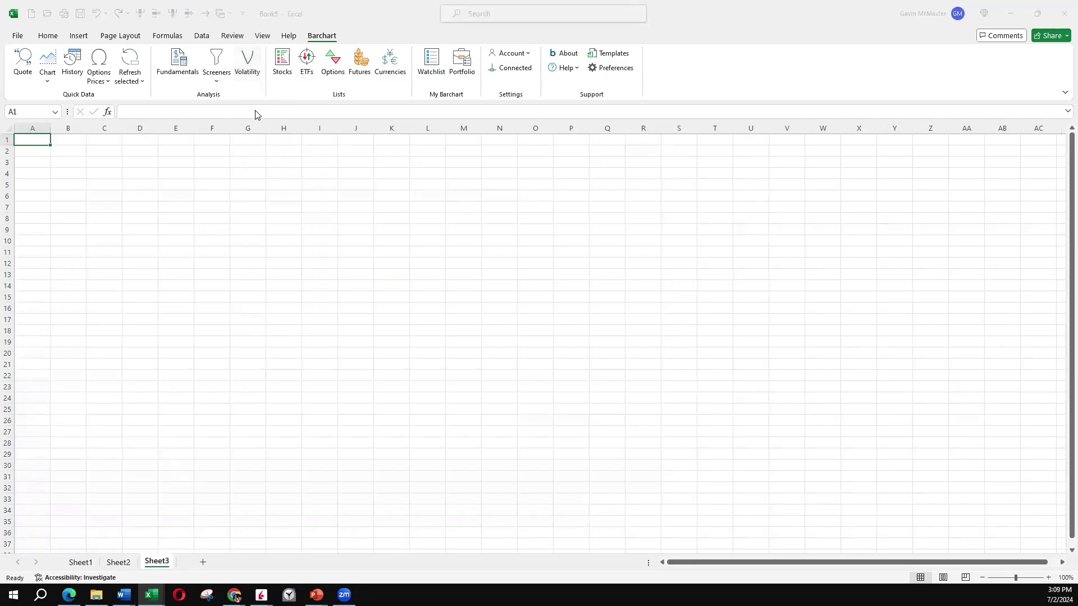
type("spy")
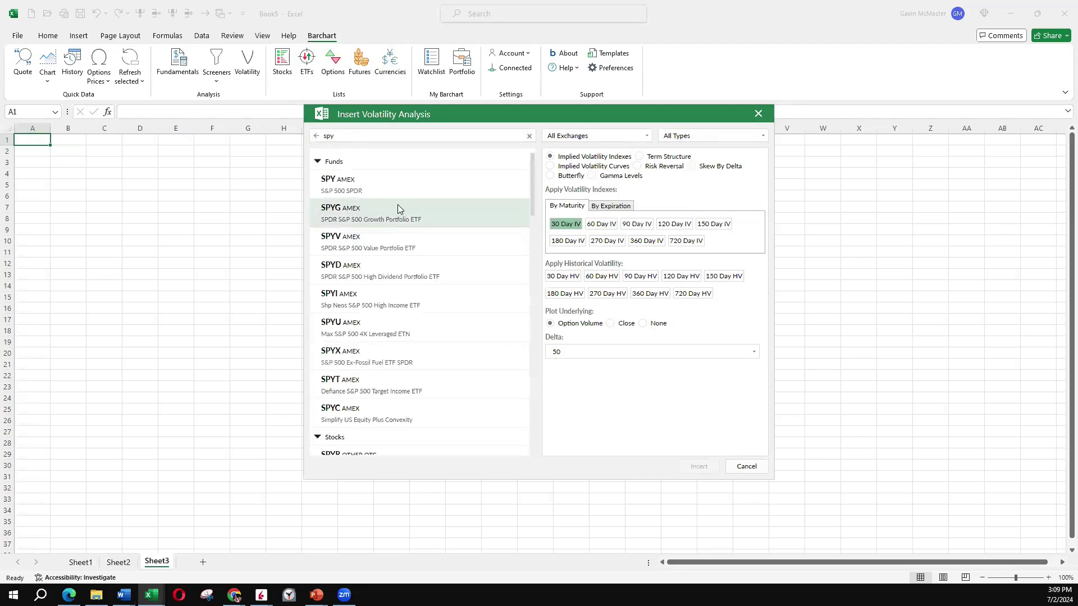
left_click(401, 190)
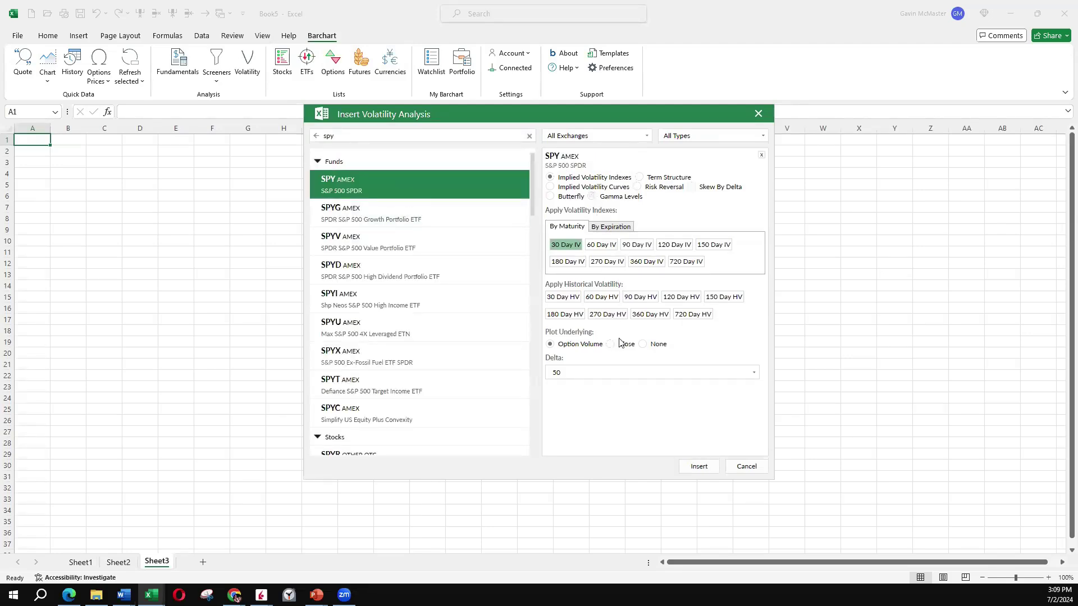
left_click(642, 344)
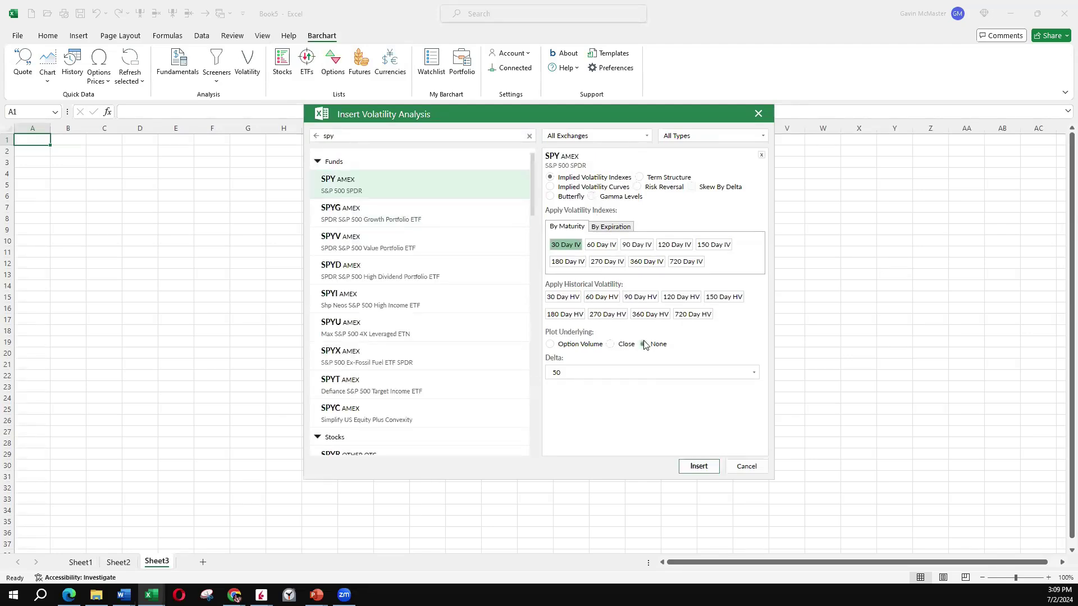
left_click(753, 375)
left_click(573, 418)
left_click(693, 466)
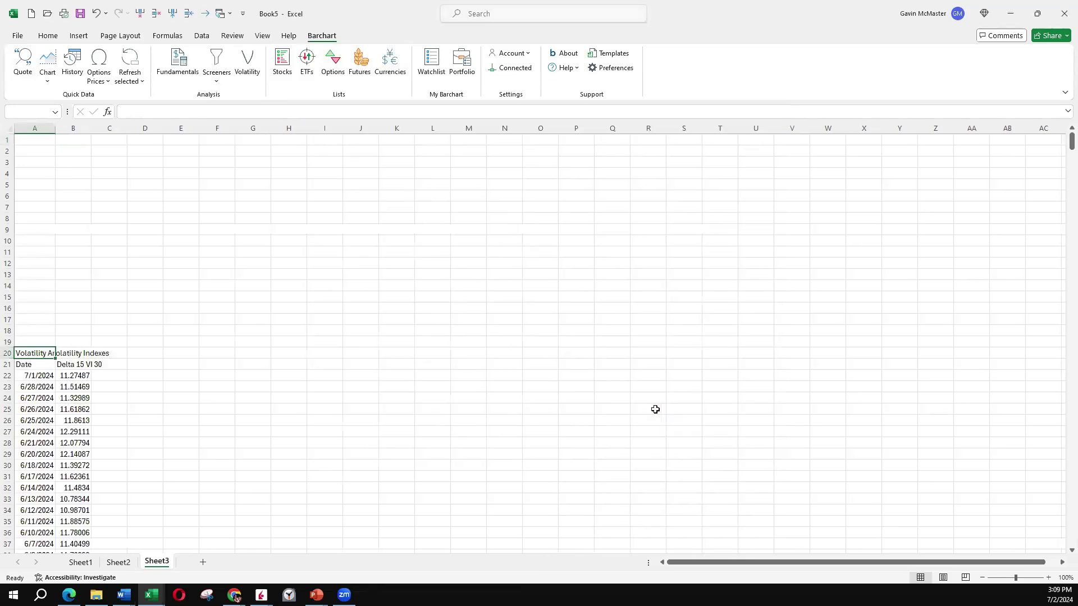
left_click(387, 318)
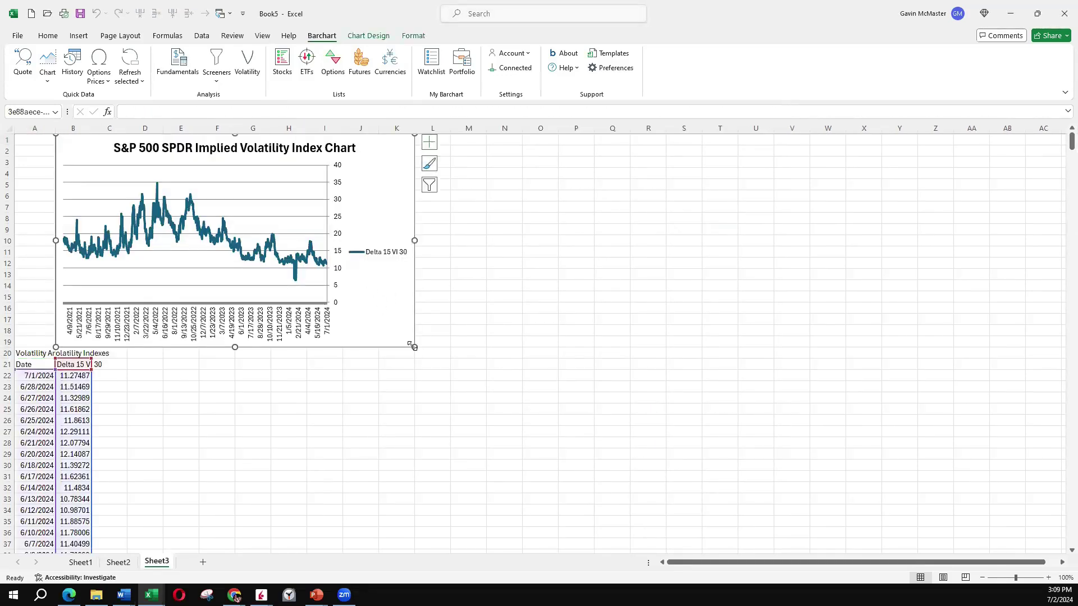
left_click_drag(413, 347, 641, 544)
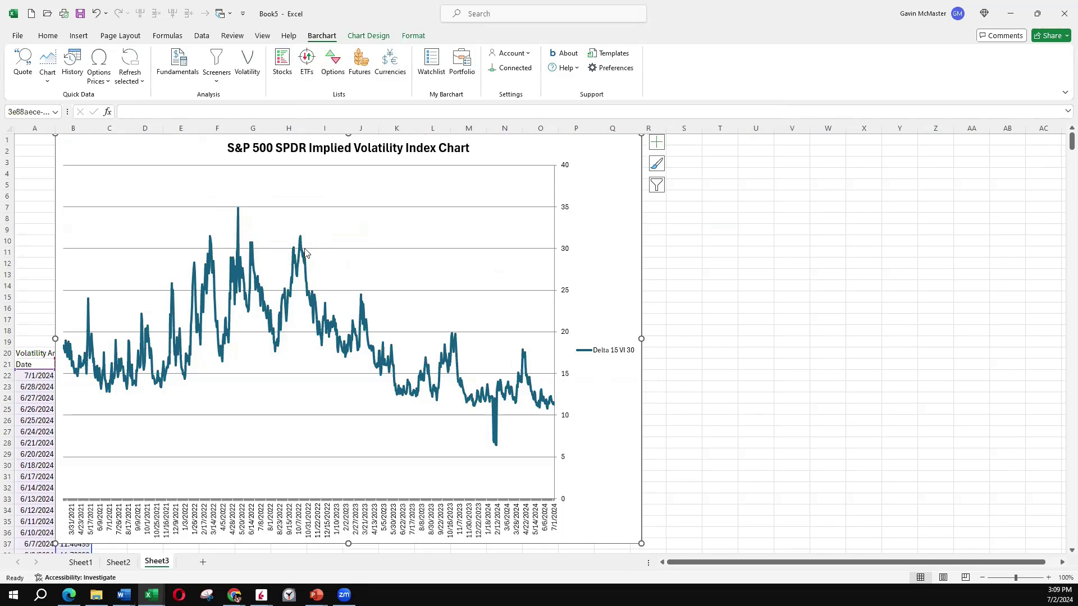
Insert an enlarged SPY chart of 30-day IV versus 30-day HV, no underlying, on Sheet4.
left_click(247, 72)
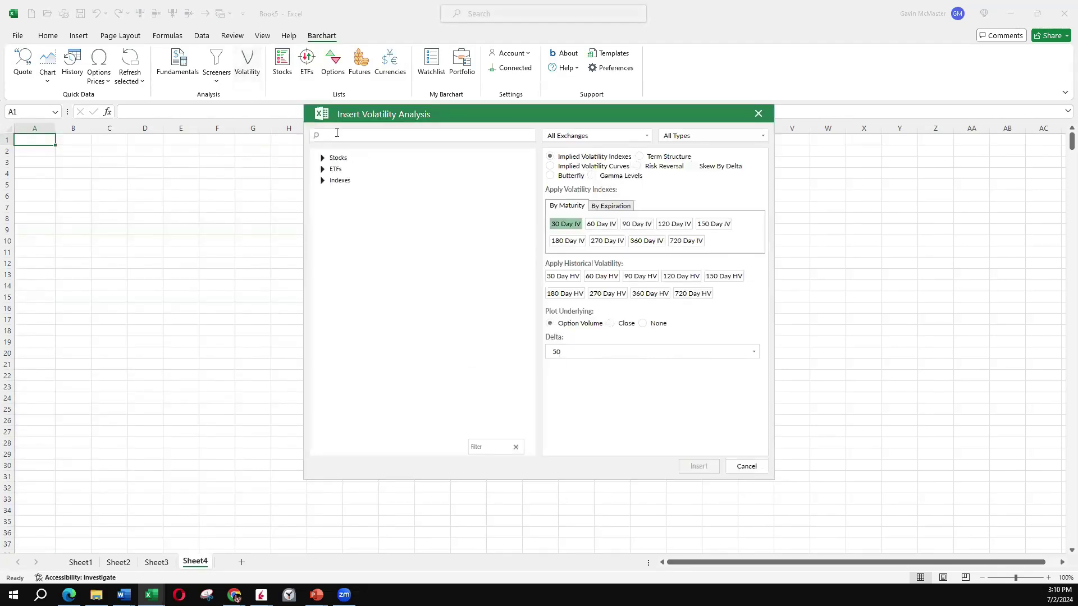
type("spy")
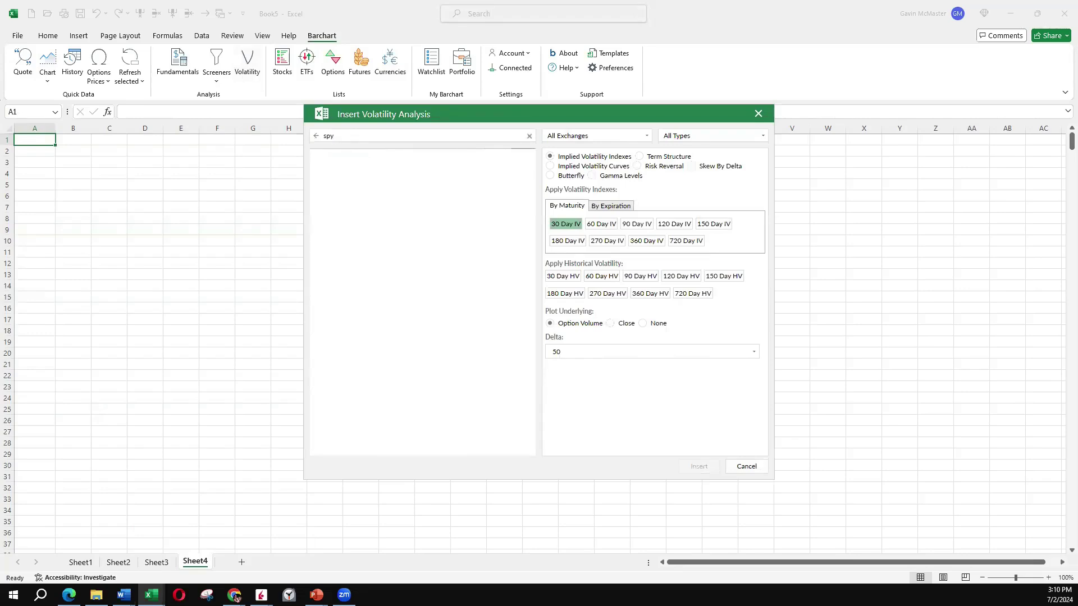
left_click(370, 184)
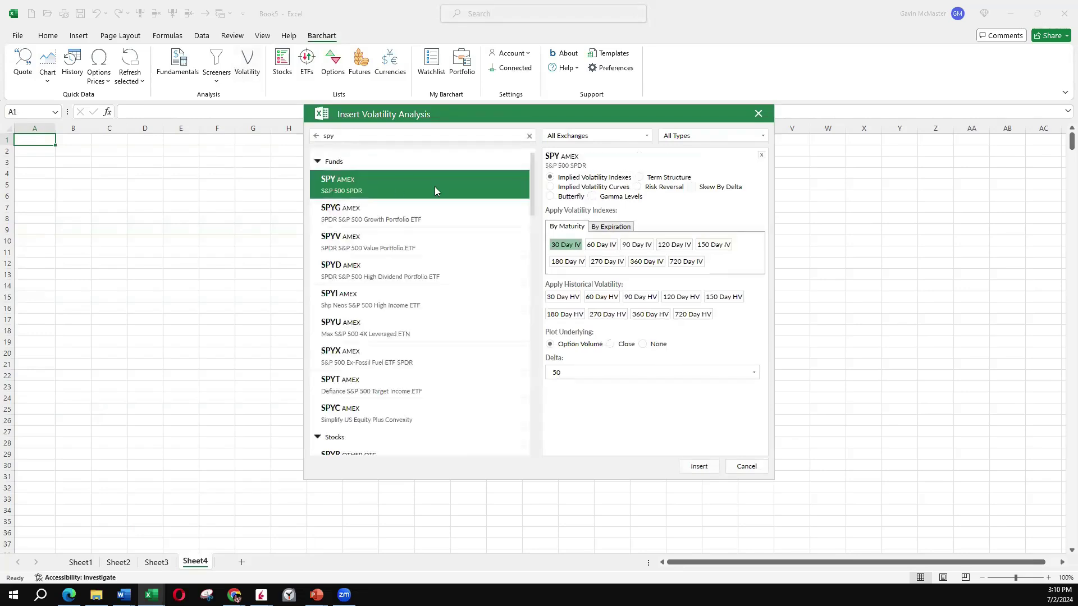
left_click(563, 297)
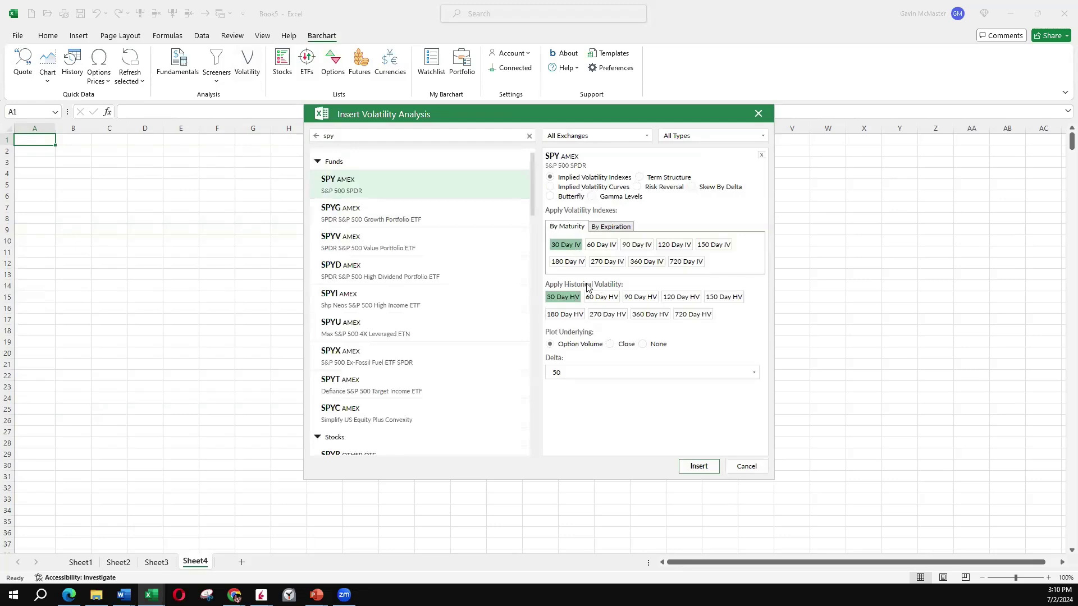
left_click(644, 345)
left_click(696, 467)
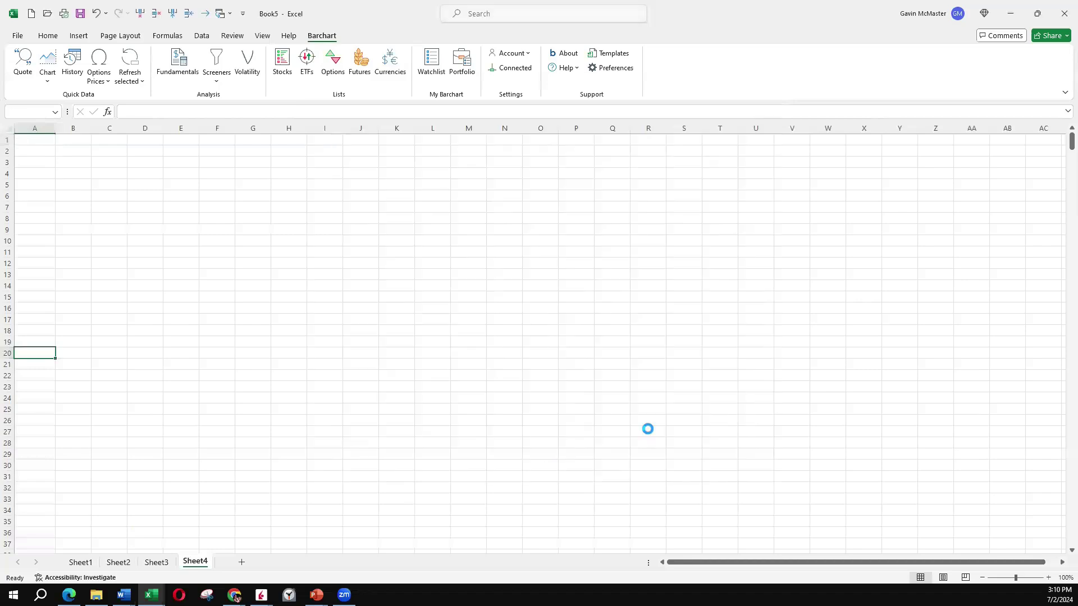
left_click(395, 320)
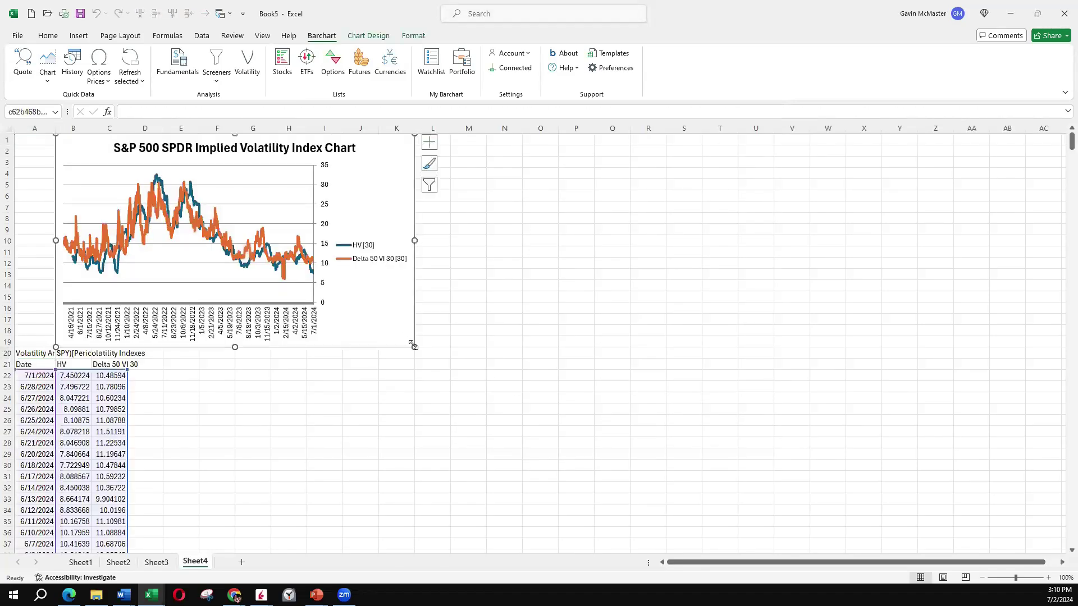
left_click_drag(413, 346, 674, 545)
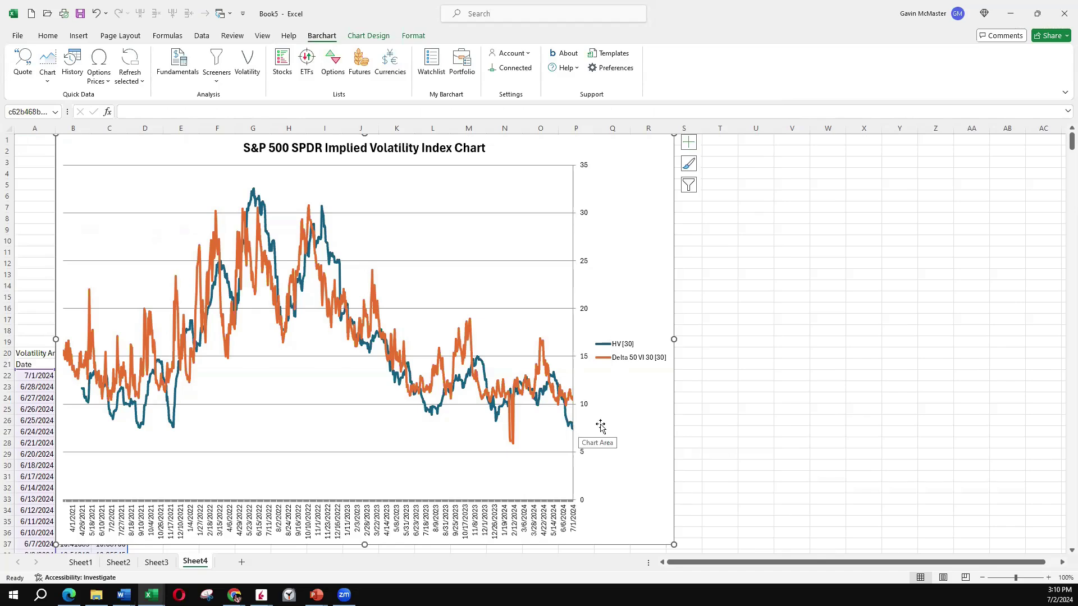
On a new Sheet5, insert a SPY chart of 30-day versus 150-day IV with no underlying.
key("shift+F11")
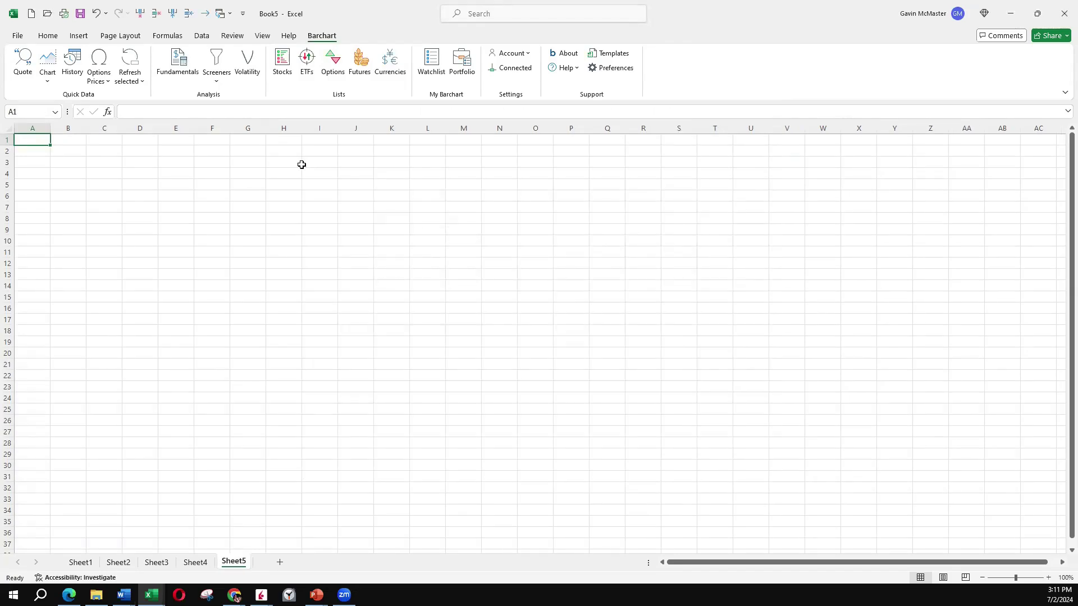
left_click(247, 62)
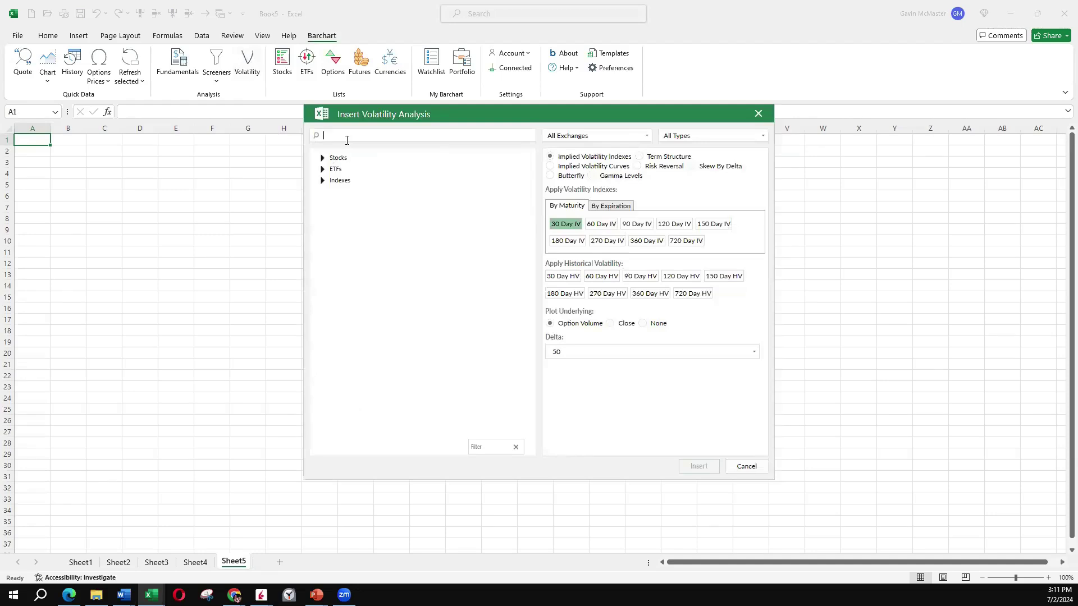
type("spy")
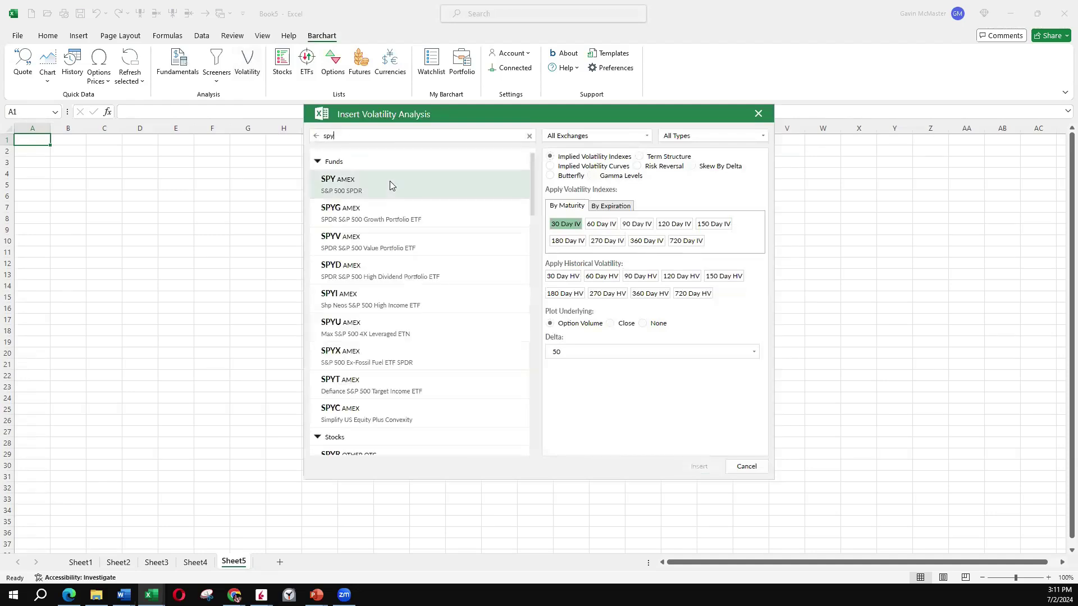
left_click(390, 182)
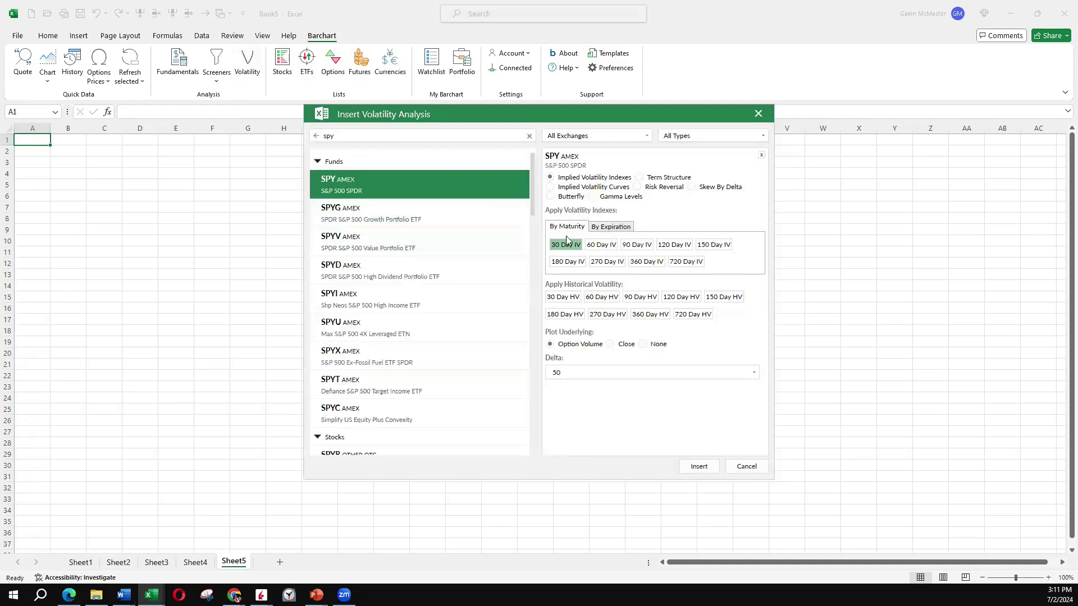
left_click(709, 246)
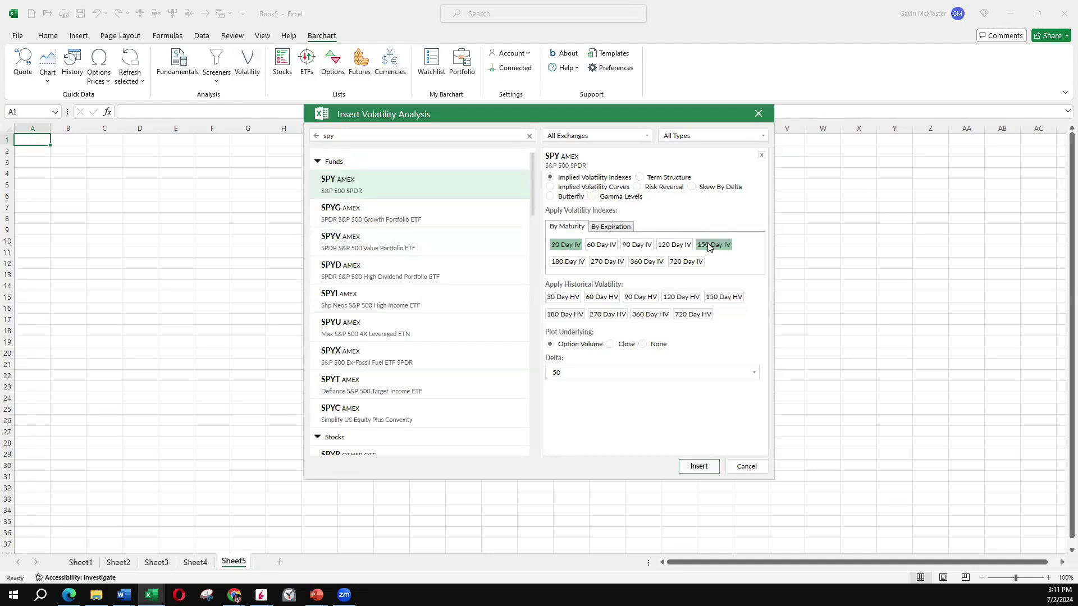
left_click(642, 344)
left_click(696, 467)
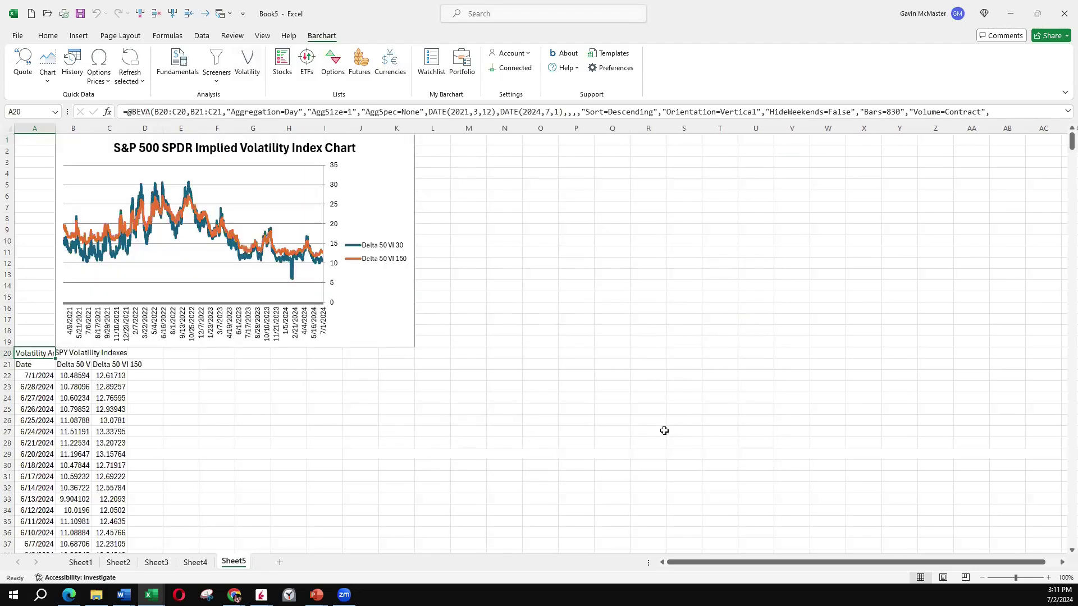
Widen the Sheet5 IV 30 versus IV 150 chart out to about column P.
left_click(405, 332)
left_click_drag(414, 347, 620, 497)
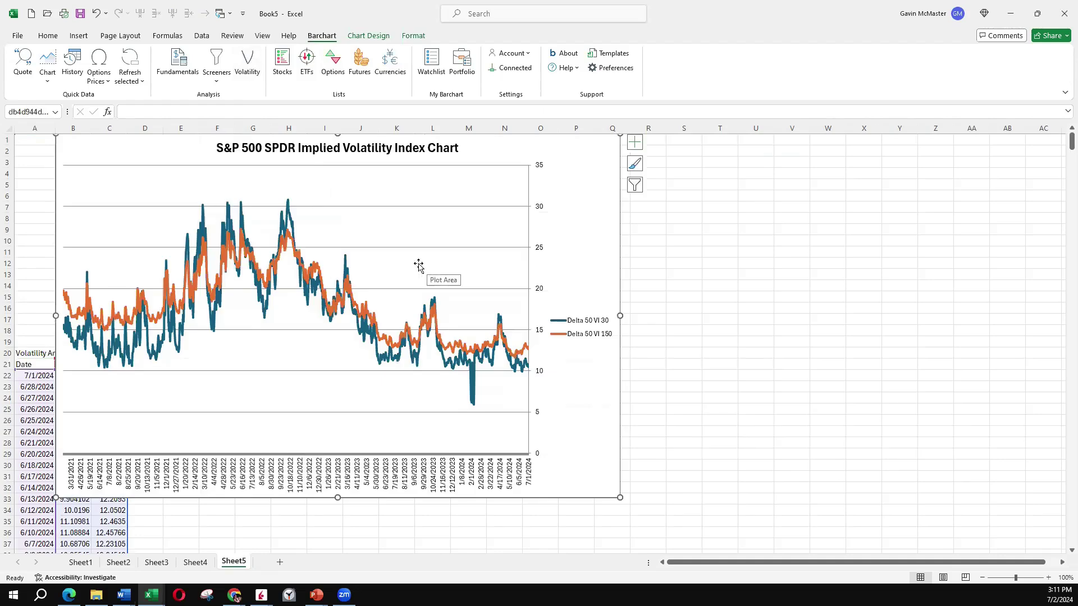
mouse_move(432, 323)
mouse_move(290, 233)
Add Sheet6 and start a SPY volatility analysis by expiration.
key("shift+F11")
left_click(247, 68)
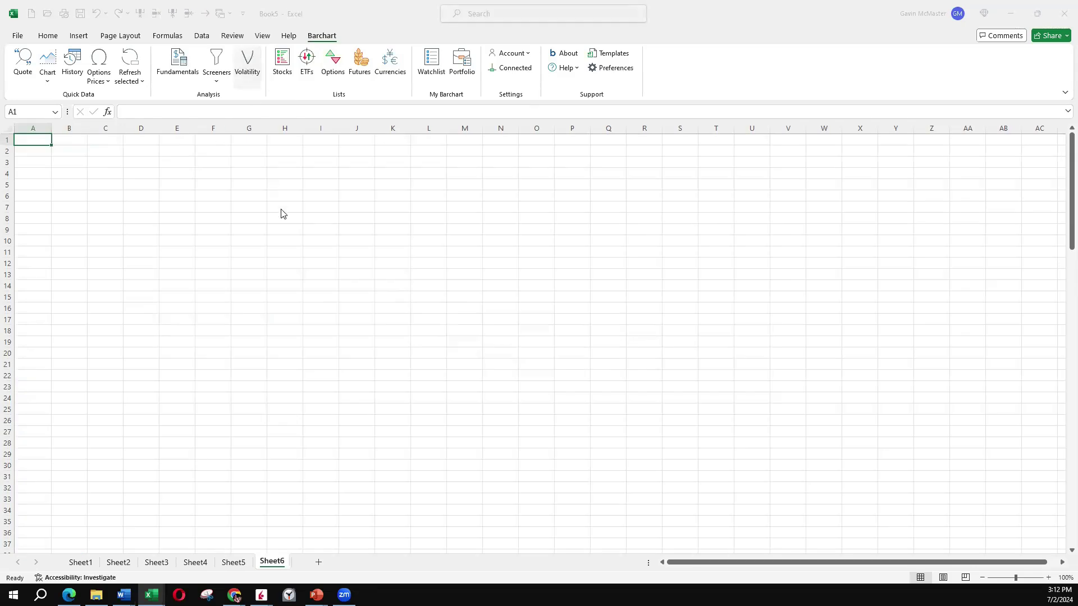
type("spy")
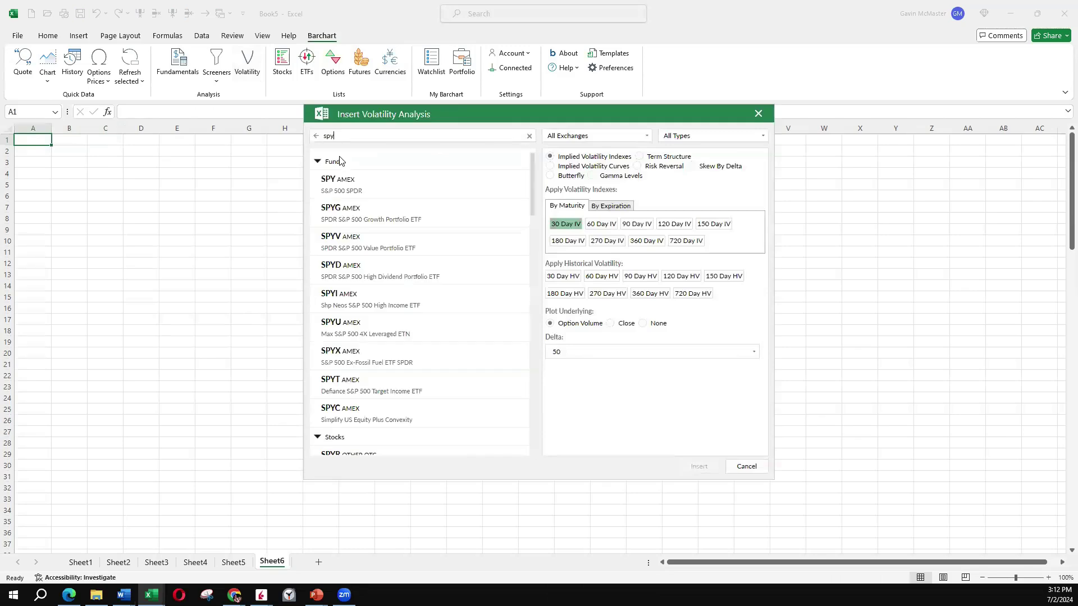
left_click(396, 187)
left_click(621, 226)
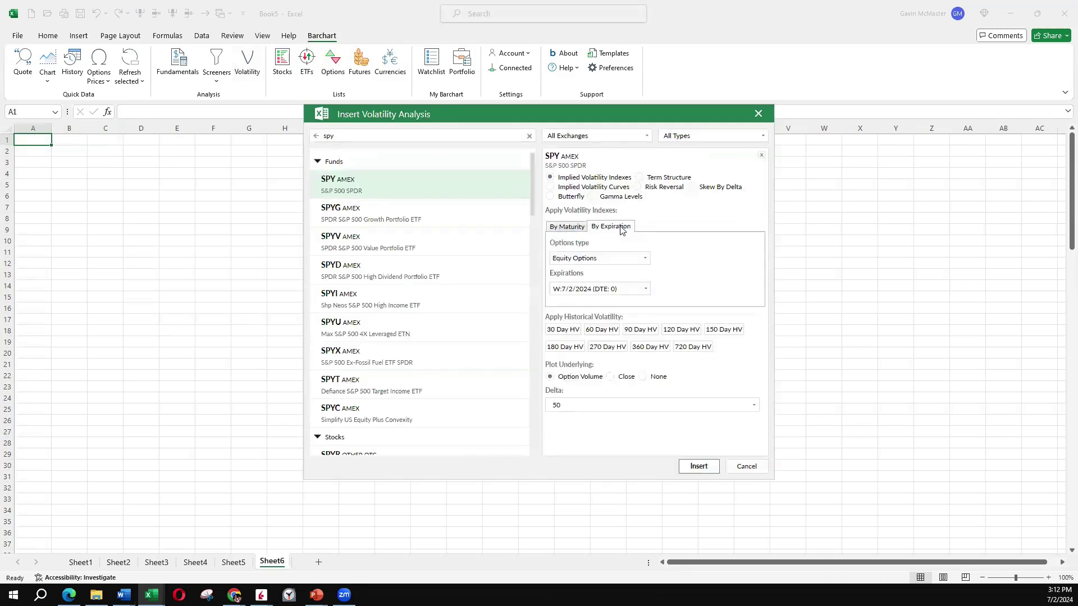
Keep only the 7/19/2024 expiration, set delta to 15, and insert the data.
left_click(645, 289)
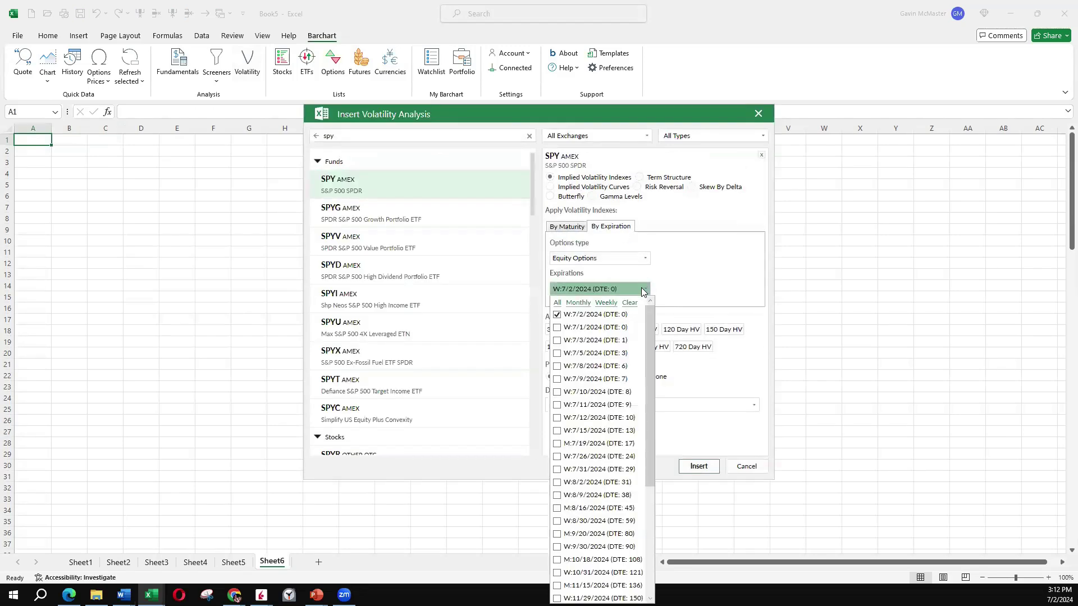
left_click(557, 315)
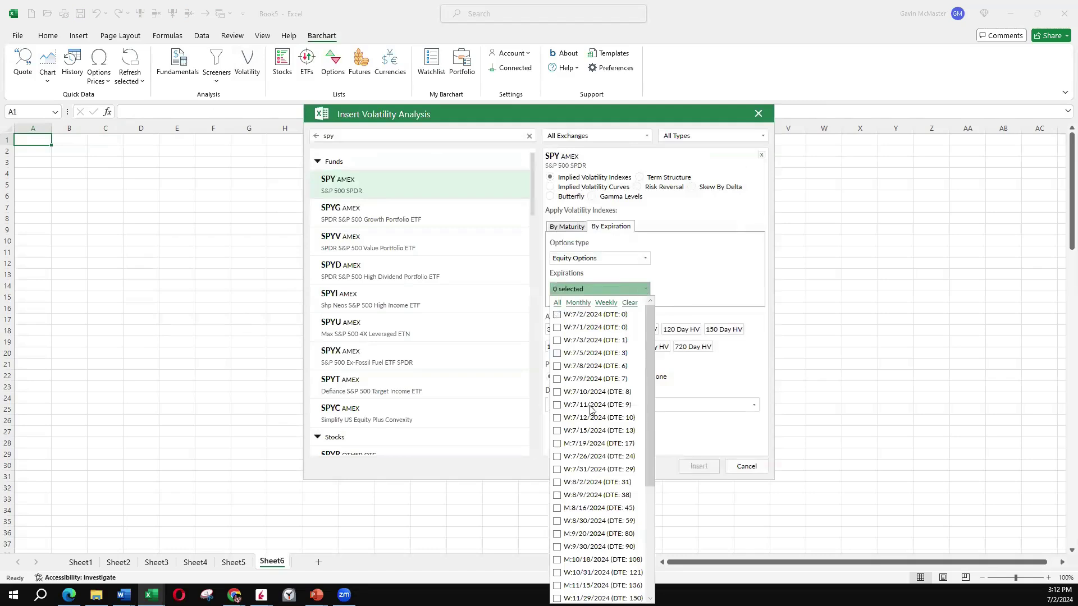
left_click(587, 444)
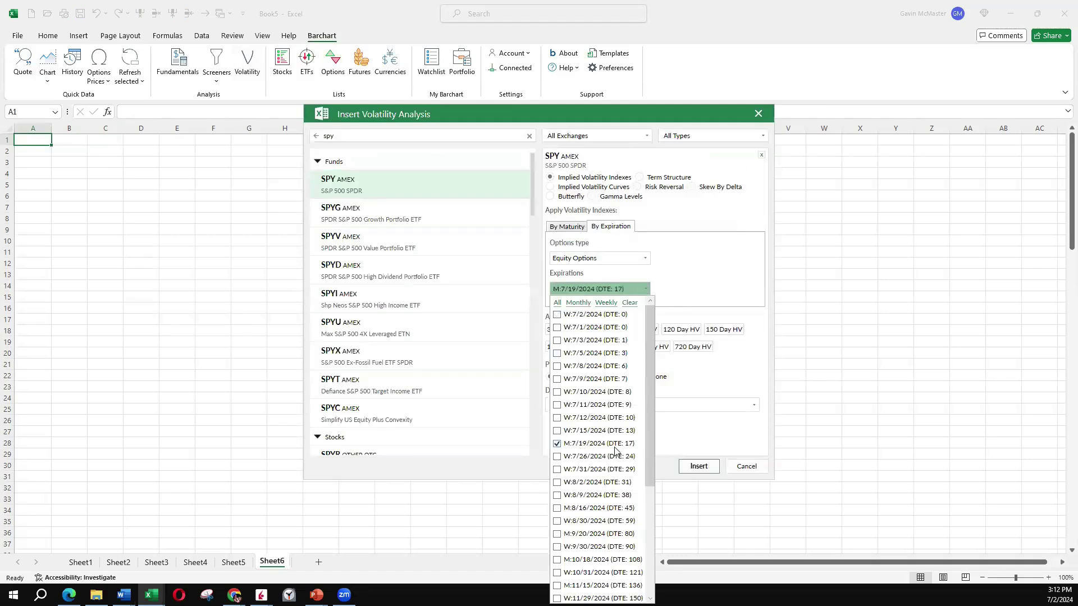
left_click(676, 451)
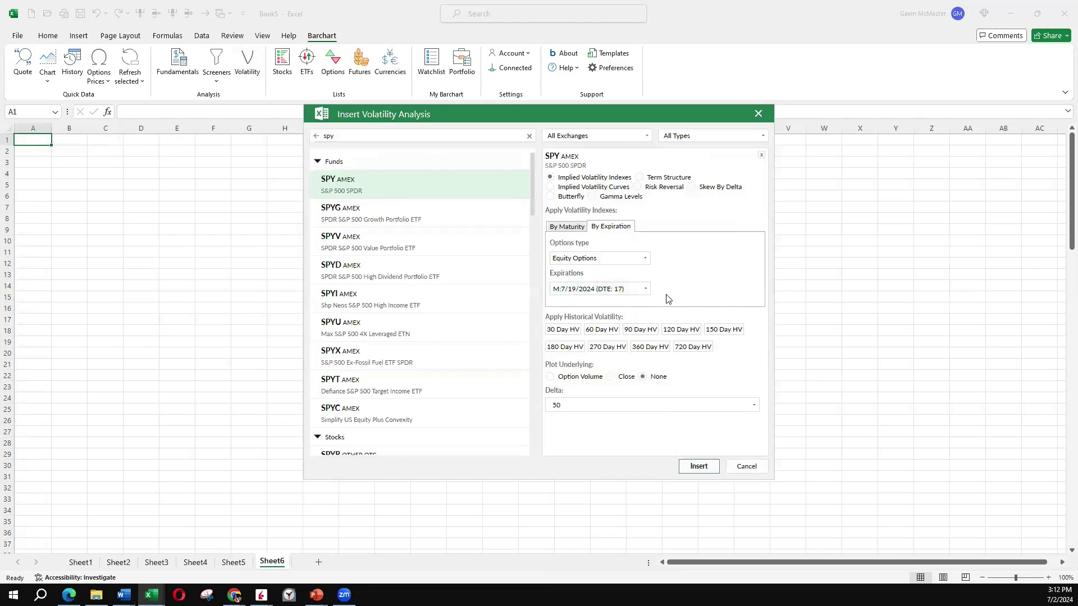
left_click(754, 405)
left_click(583, 236)
left_click(698, 465)
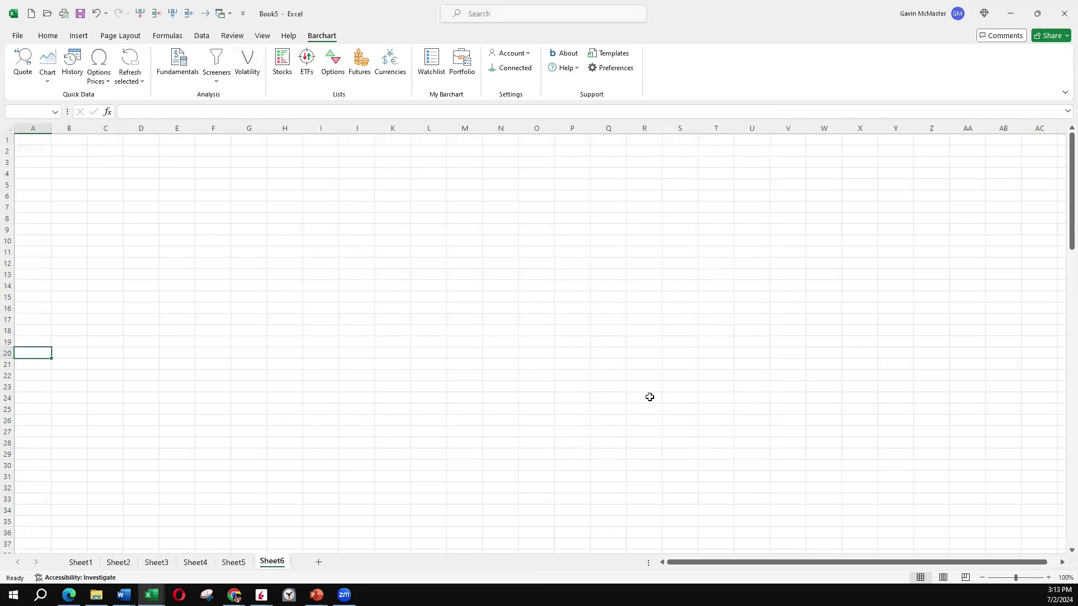
Enlarge the Delta 15 Exp 07/19/2024 by-expirations chart across Sheet6.
left_click(354, 320)
left_click_drag(411, 344, 590, 535)
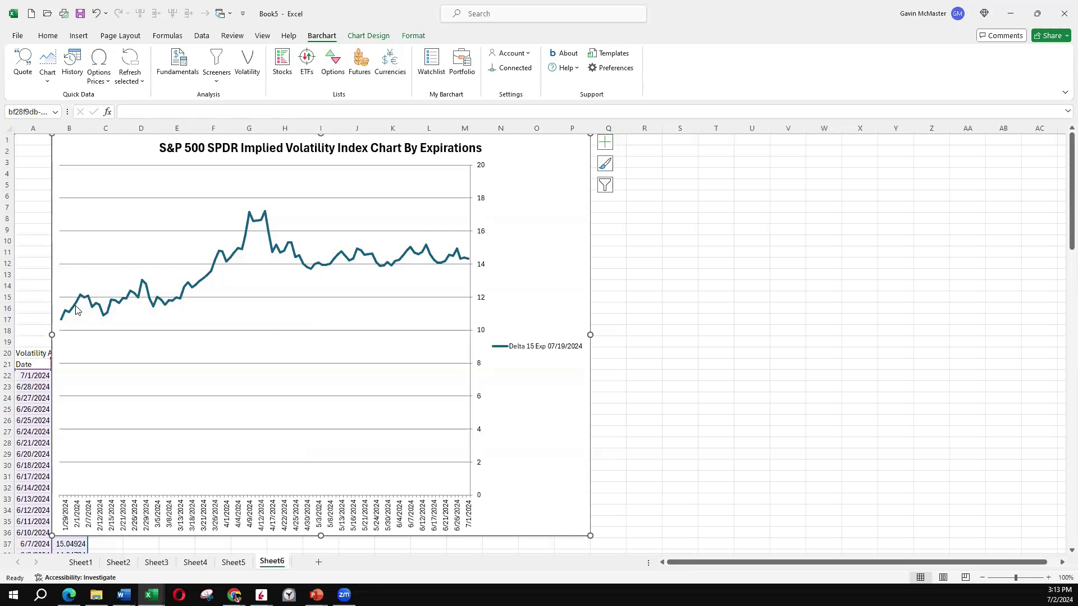
Add Sheet7 and start an AAPL volatility analysis by expiration.
mouse_move(63, 321)
key("shift+F11")
left_click(245, 66)
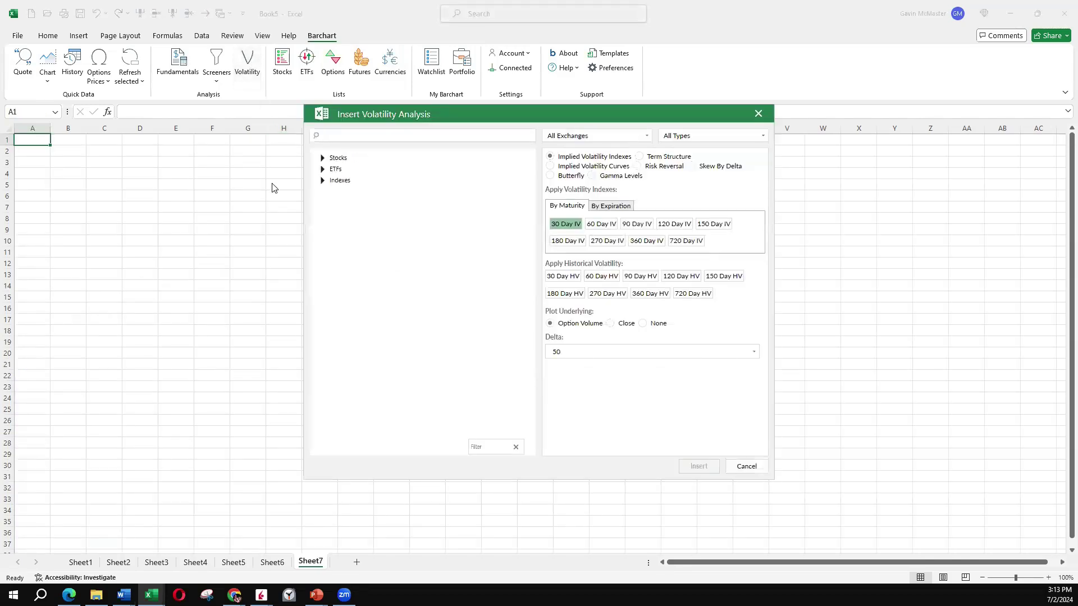
type("aapl")
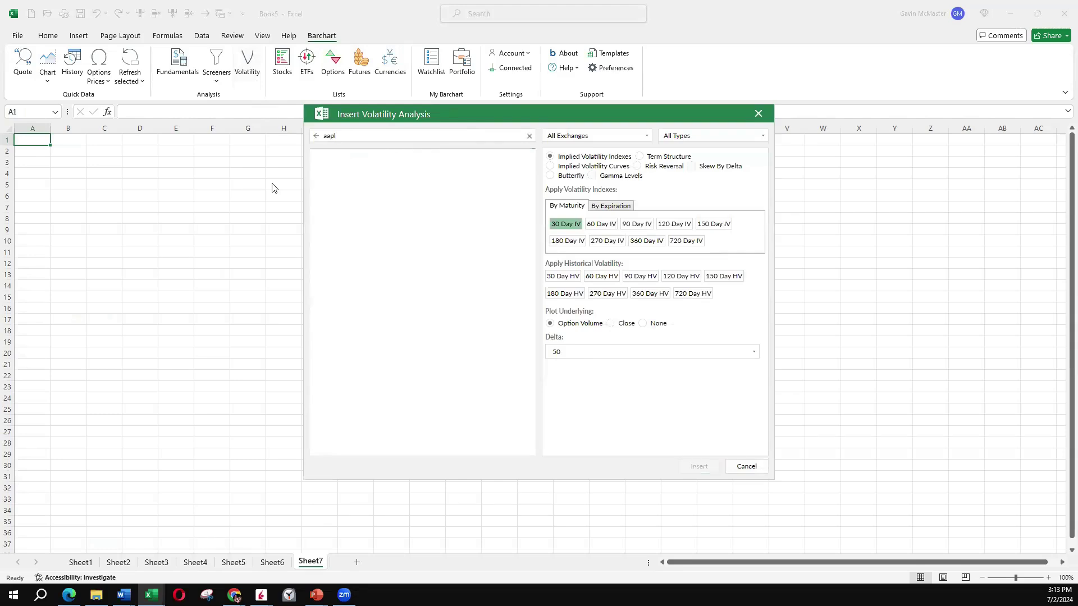
left_click(399, 187)
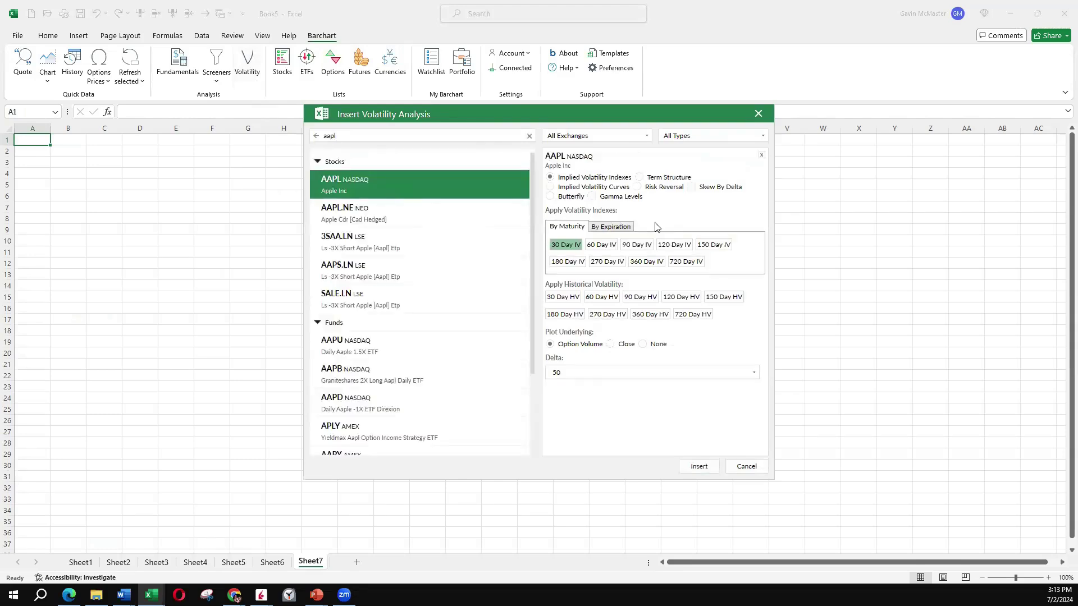
left_click(611, 226)
Compare the 7/19/2024 and 8/16/2024 expirations at delta 15 and insert the chart.
left_click(645, 289)
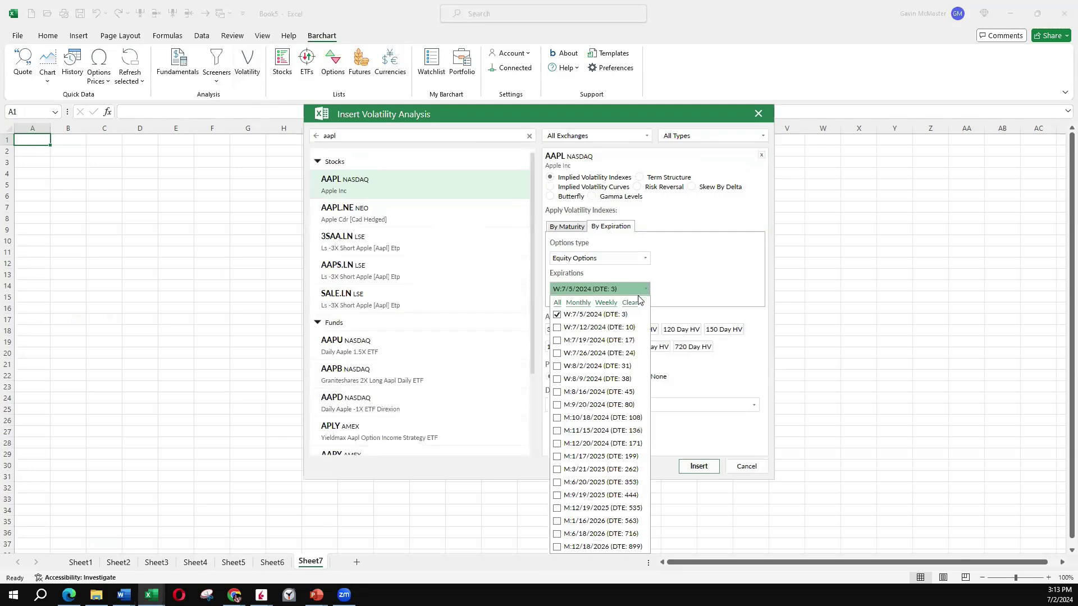
left_click(557, 314)
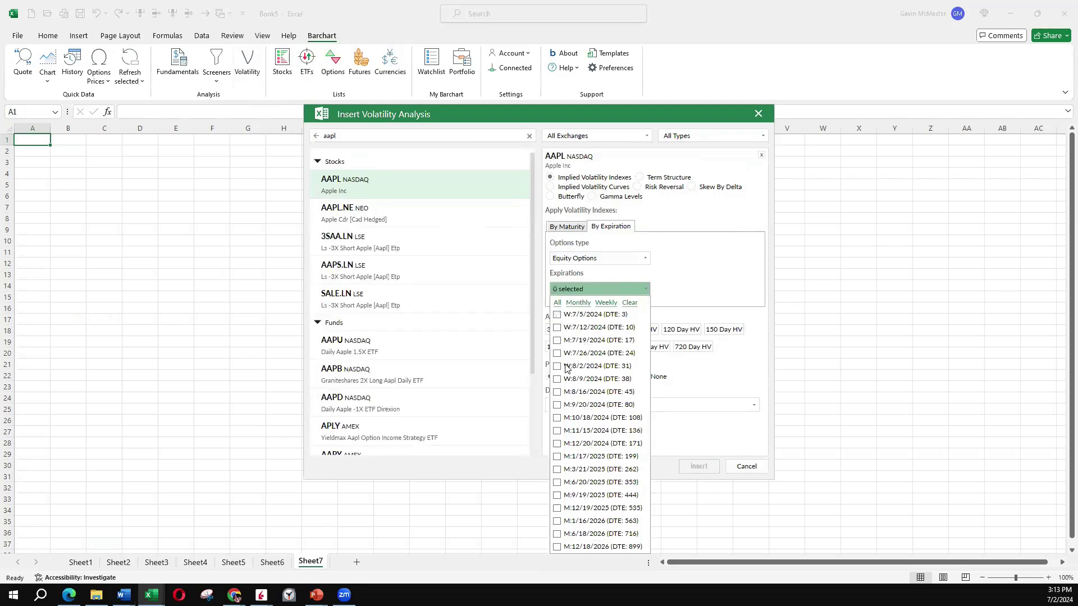
left_click(557, 392)
left_click(557, 341)
left_click(718, 378)
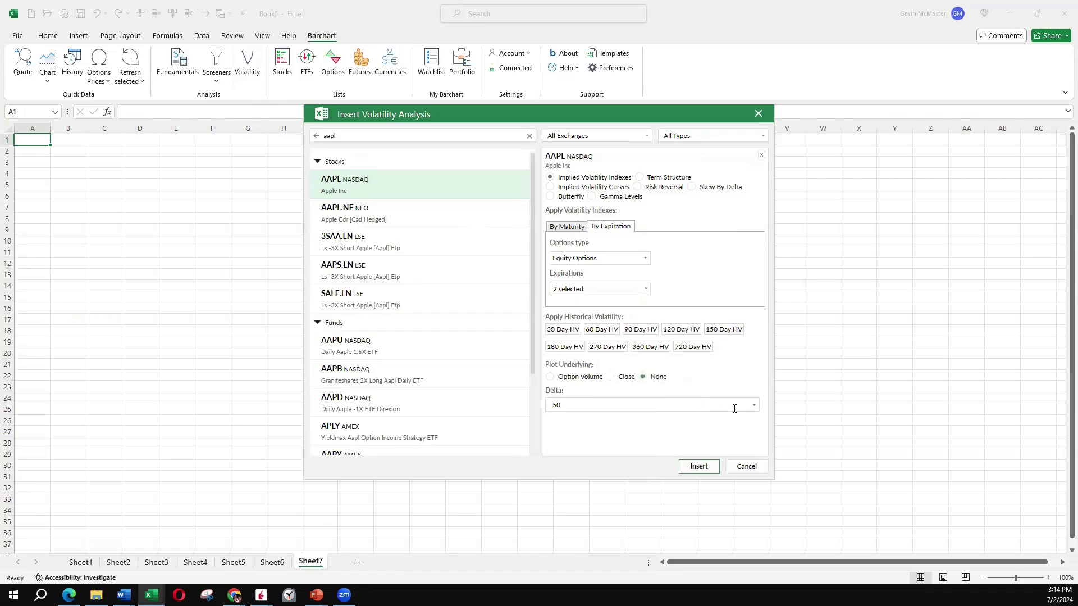
left_click(751, 406)
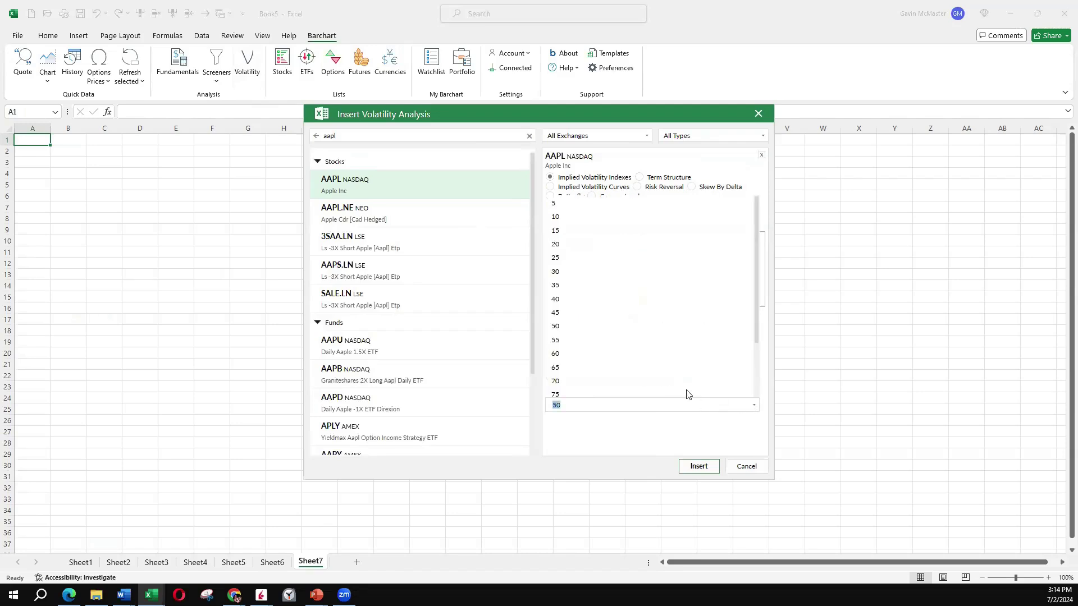
left_click(565, 231)
left_click(699, 466)
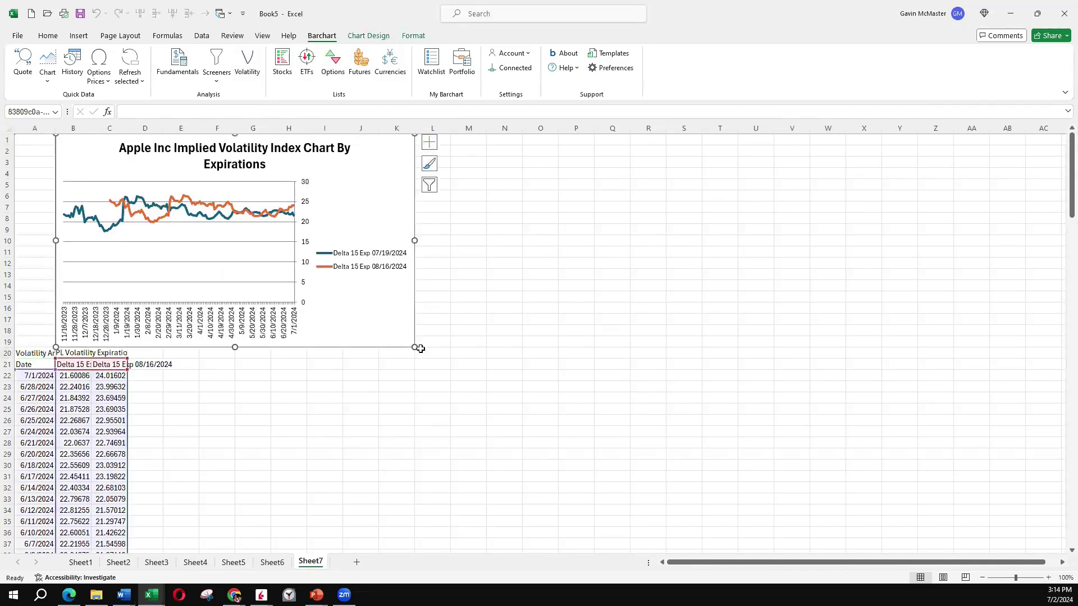
Resize the Apple Inc by-expirations volatility chart on Sheet7 to span columns A through P.
left_click_drag(416, 346, 612, 505)
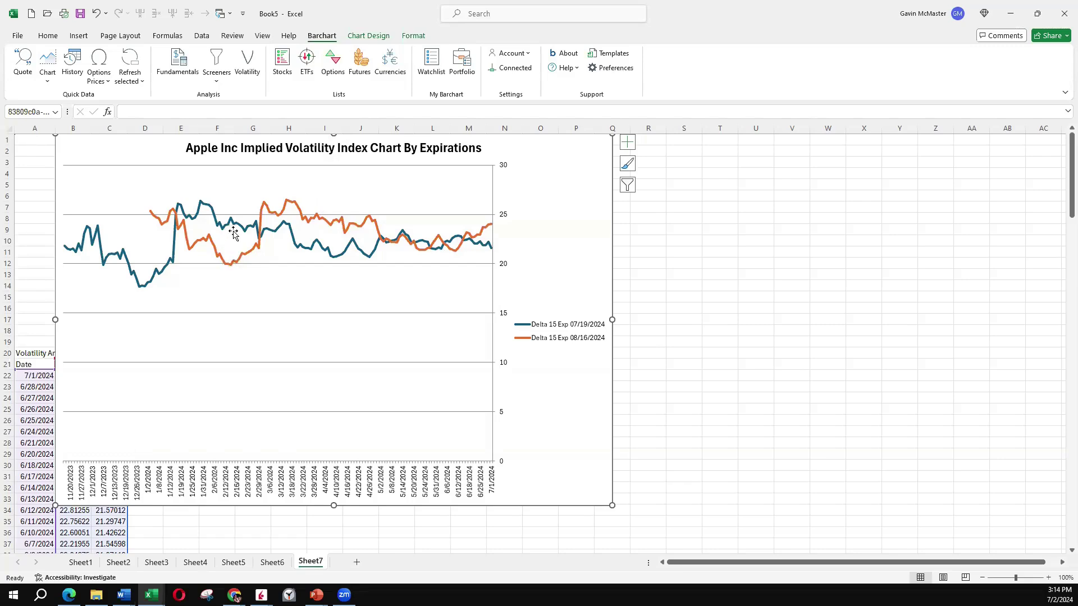
mouse_move(232, 224)
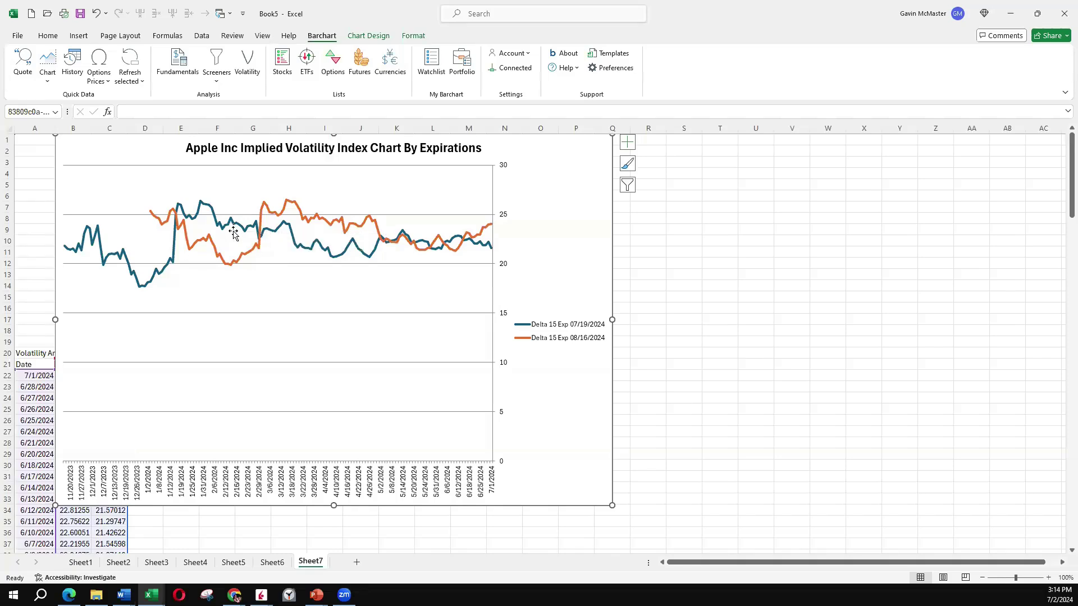